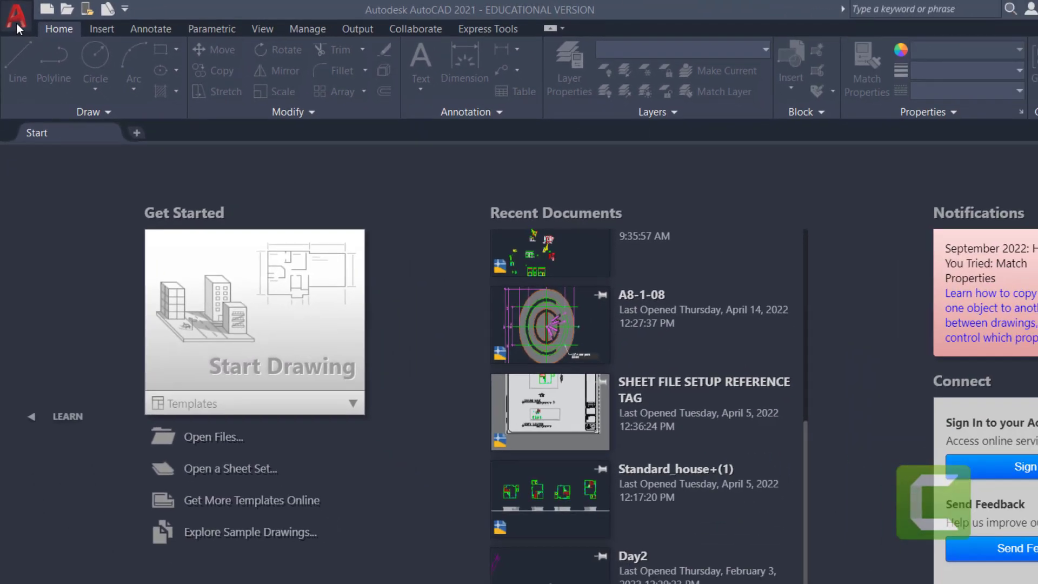
Step: Start a new drawing and list only Drawing Template (*.dwt) files in Select template
left_click(17, 26)
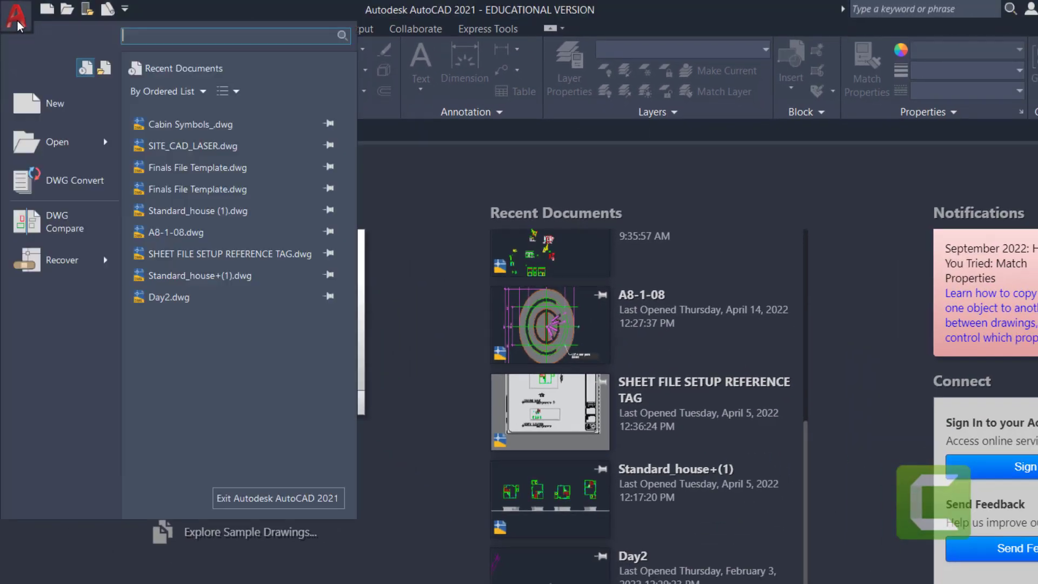
left_click(50, 101)
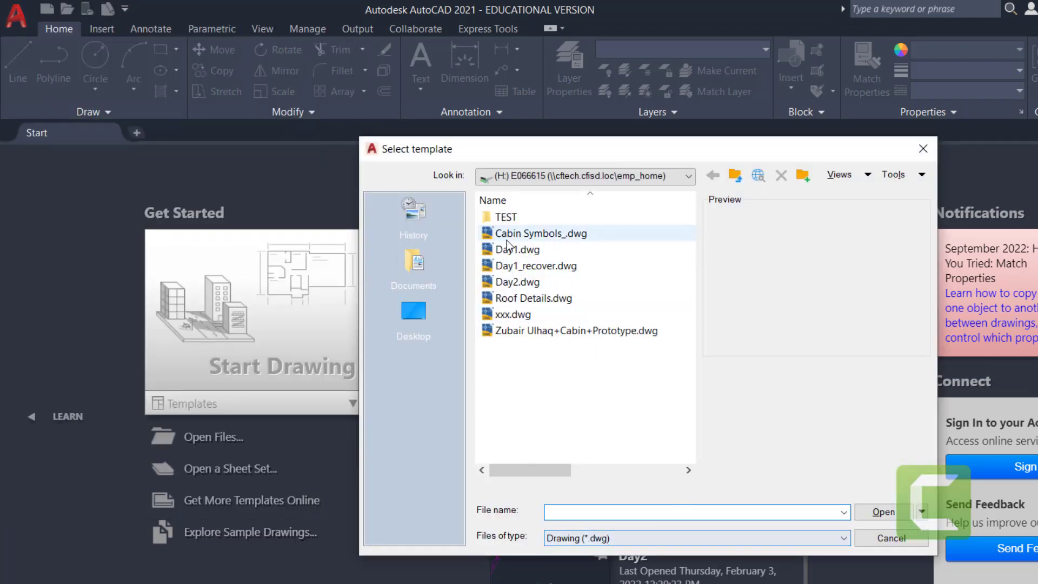
left_click(626, 538)
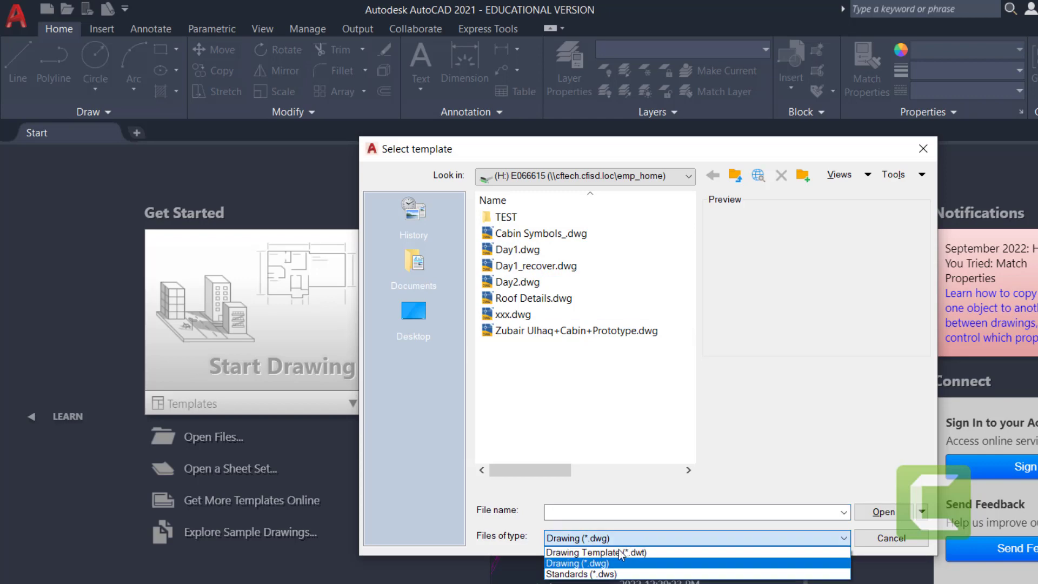
left_click(659, 552)
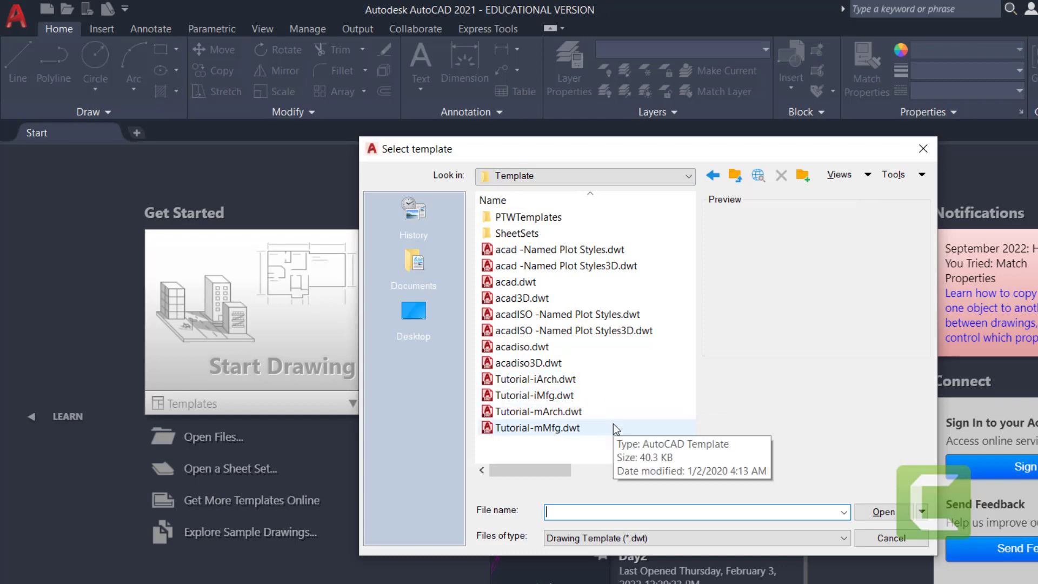
Step: Create the drawing from SheetSets > Architectural Imperial.dwt
double_click(521, 233)
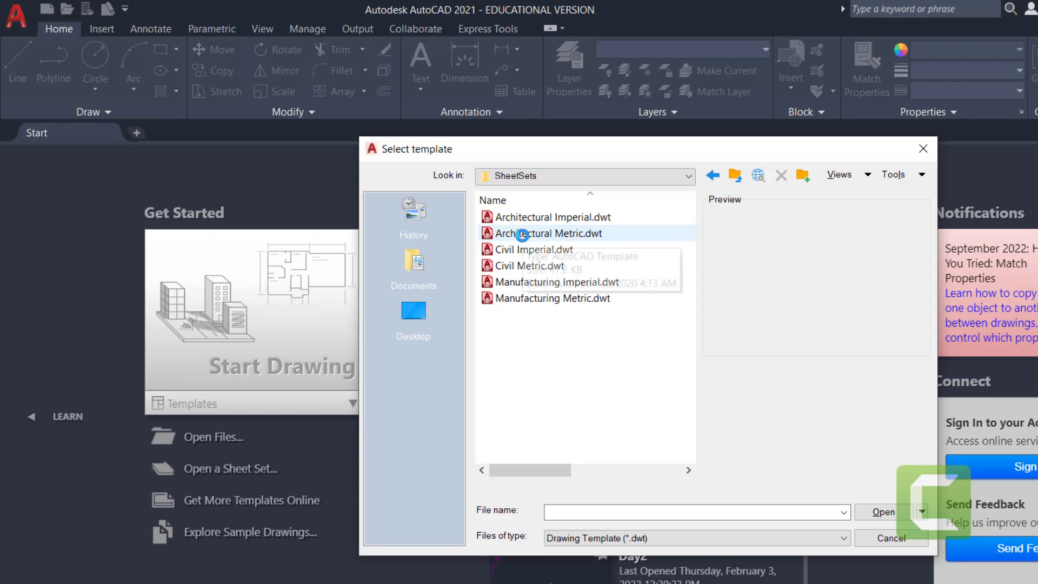
left_click(567, 217)
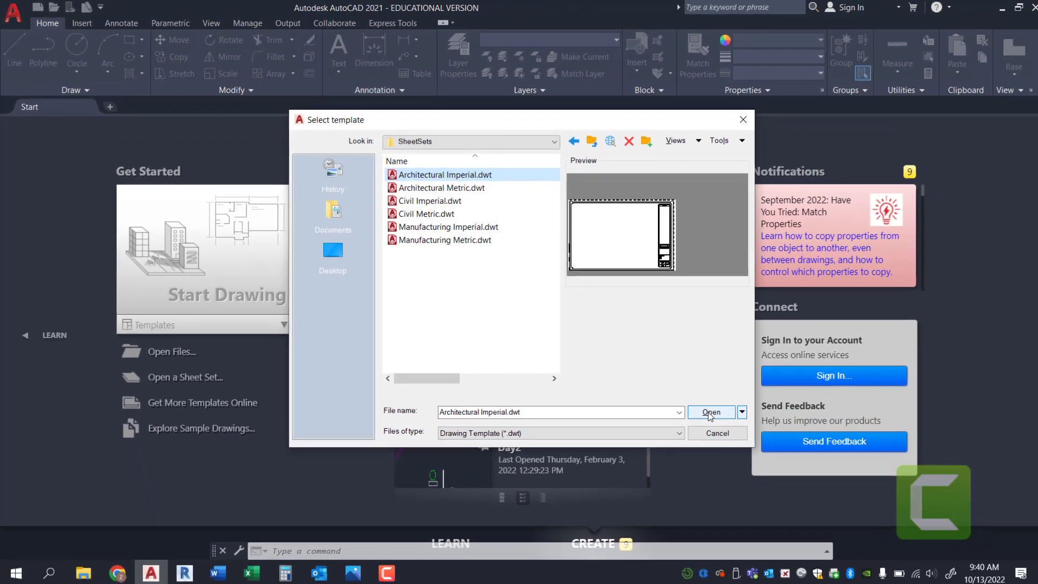
left_click(710, 412)
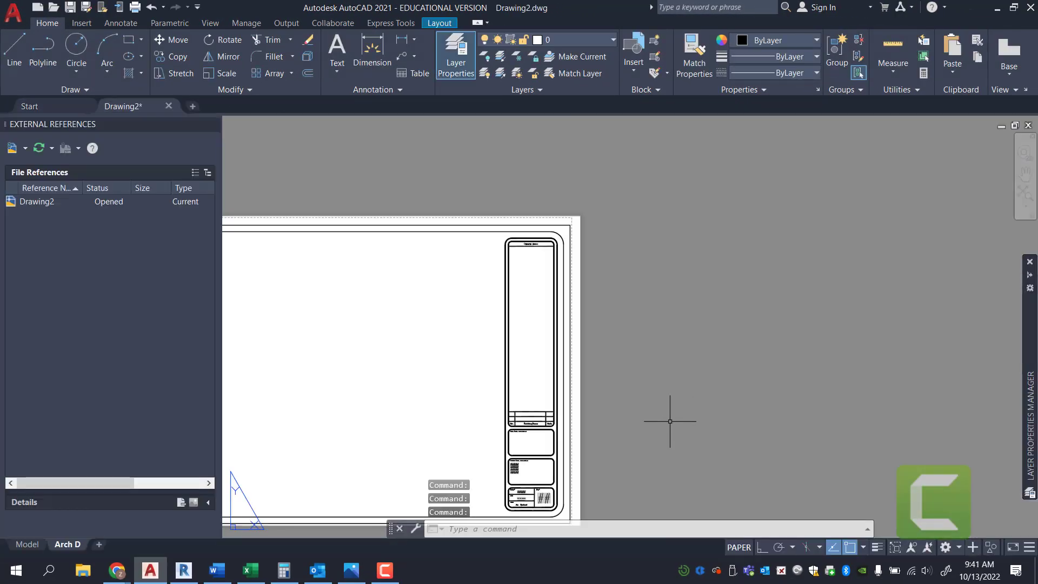
Step: Switch Drawing2 to Model space and close the External References palette
left_click(32, 544)
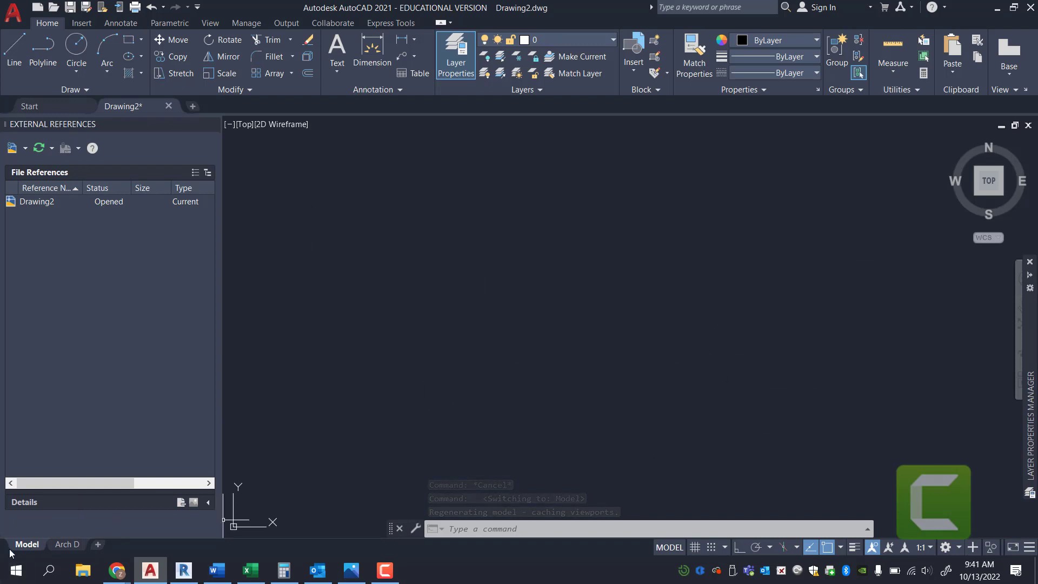
mouse_move(76, 557)
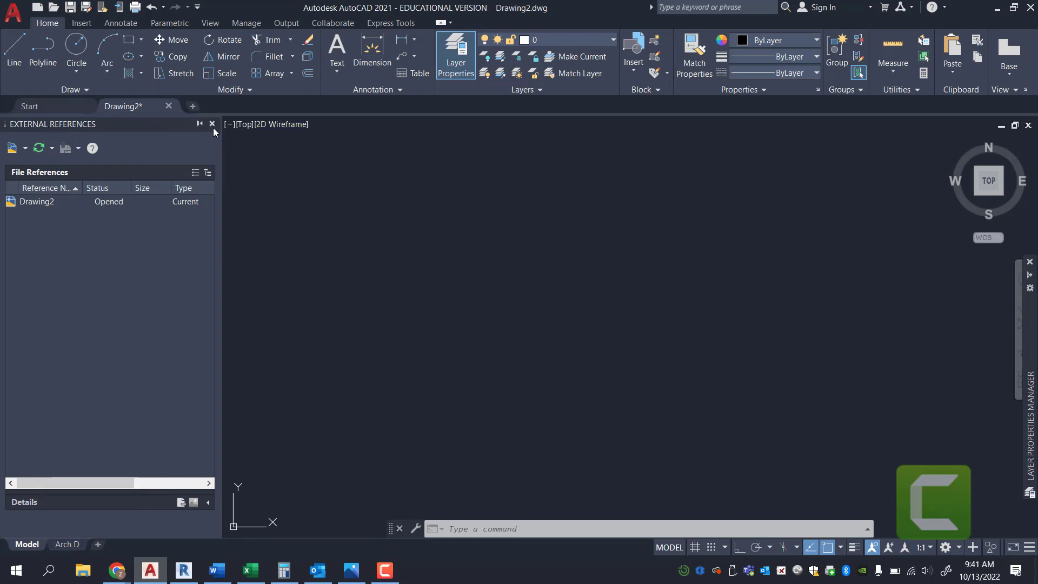
left_click(213, 124)
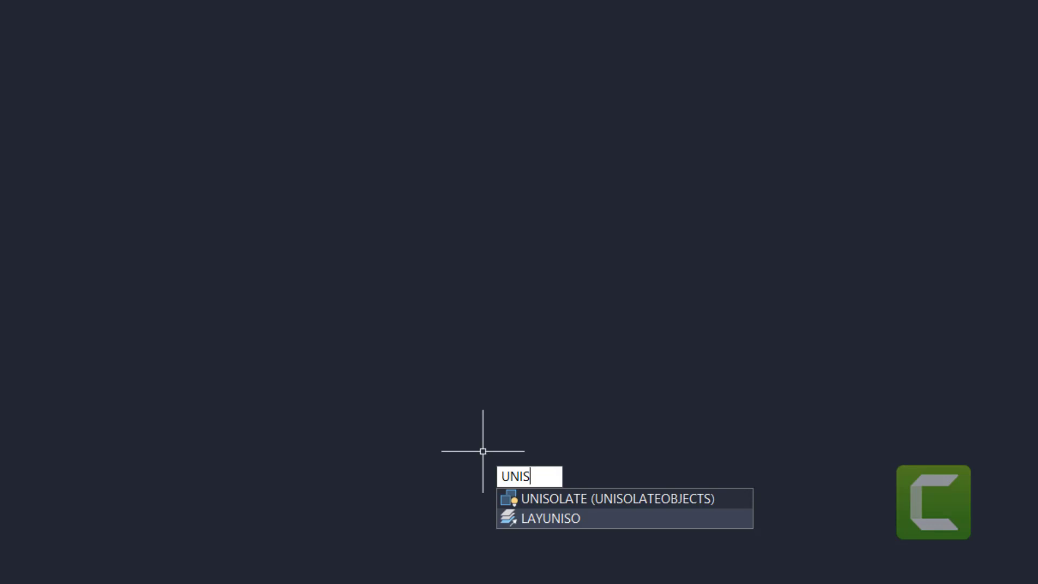
Step: Run the UNITS command and keep Architectural as the length type
type("it")
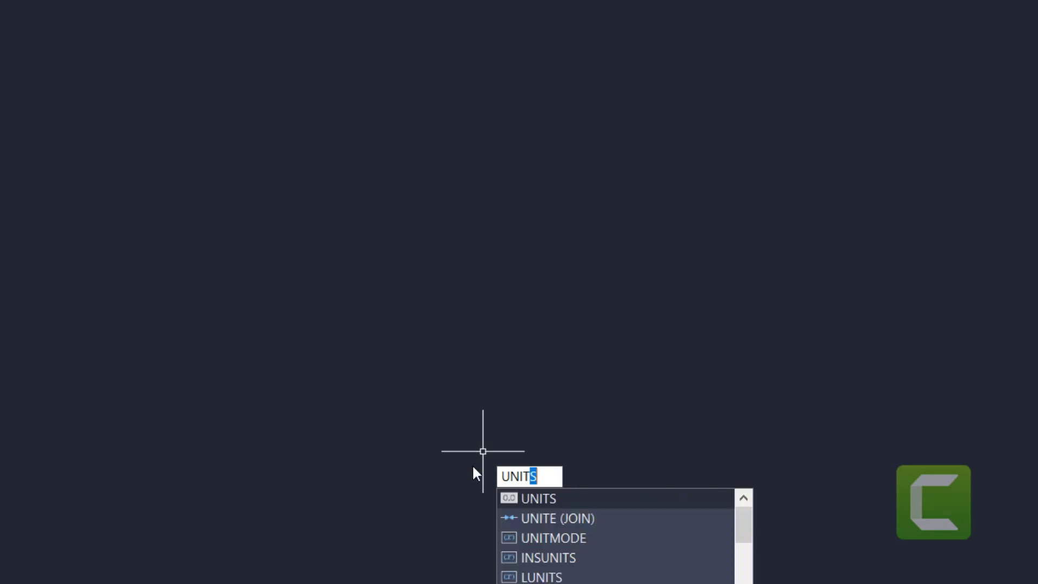
type("S")
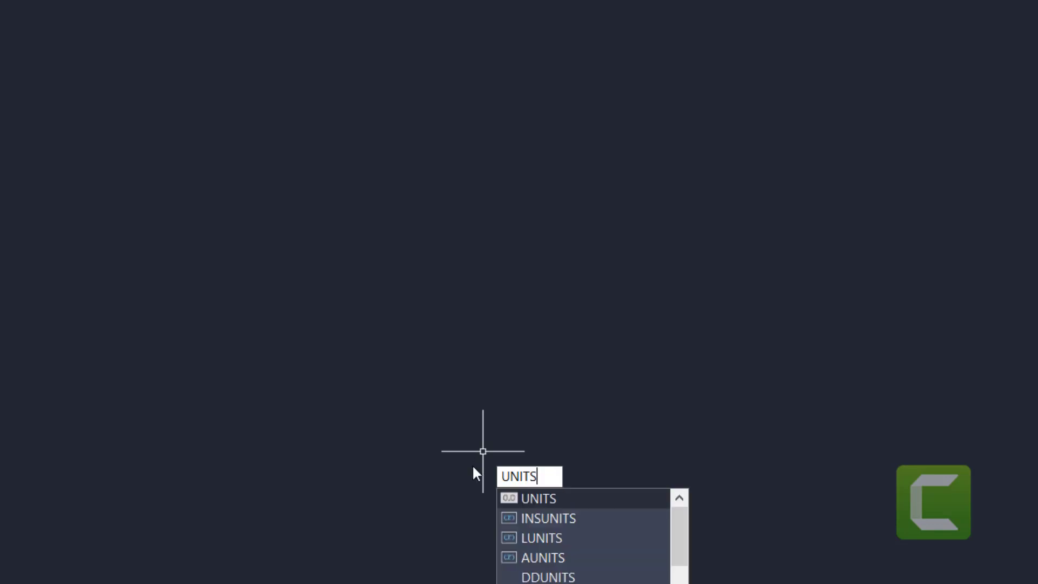
key("Return")
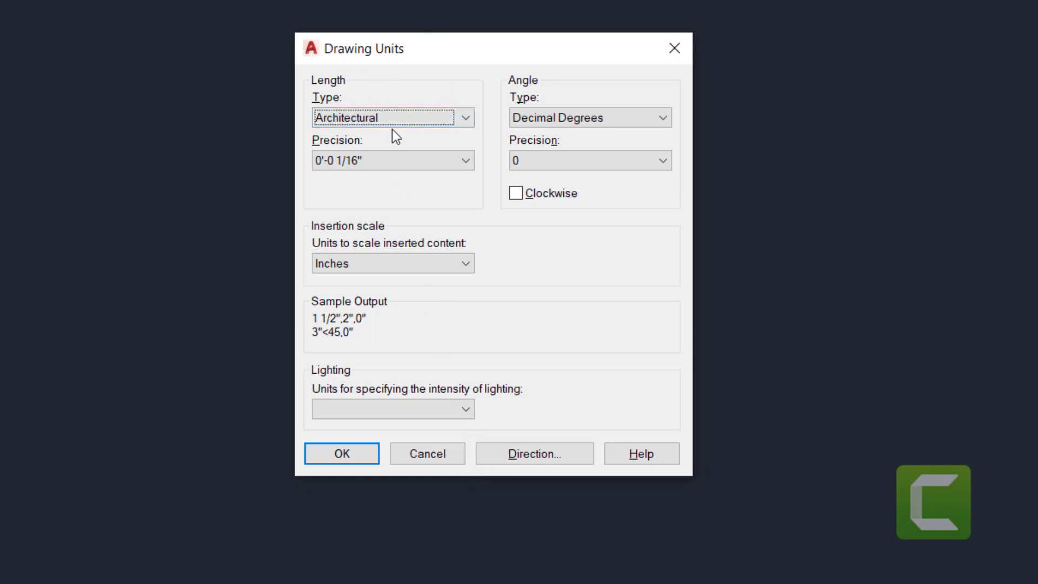
mouse_move(427, 123)
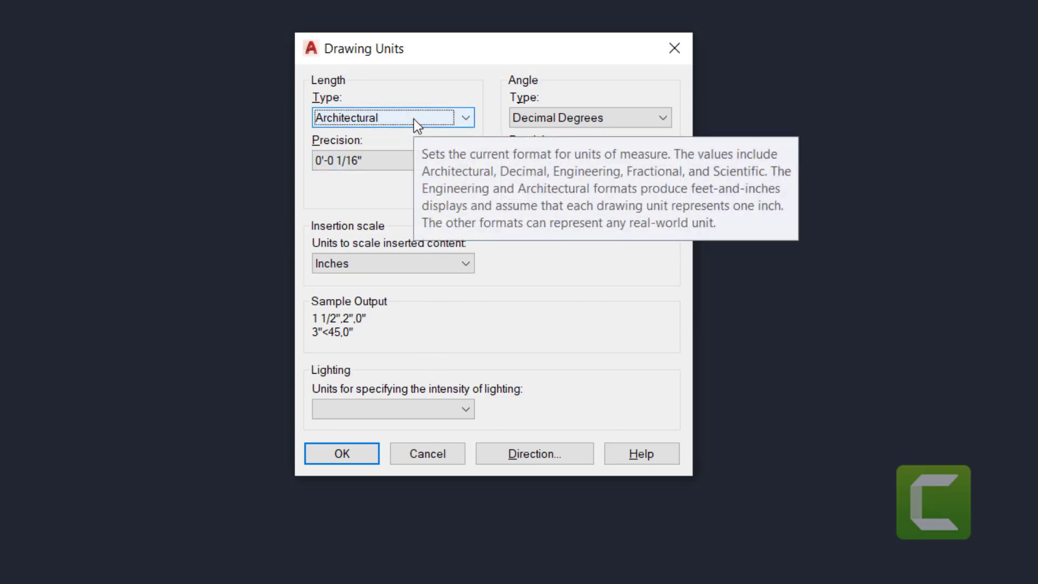
left_click(414, 119)
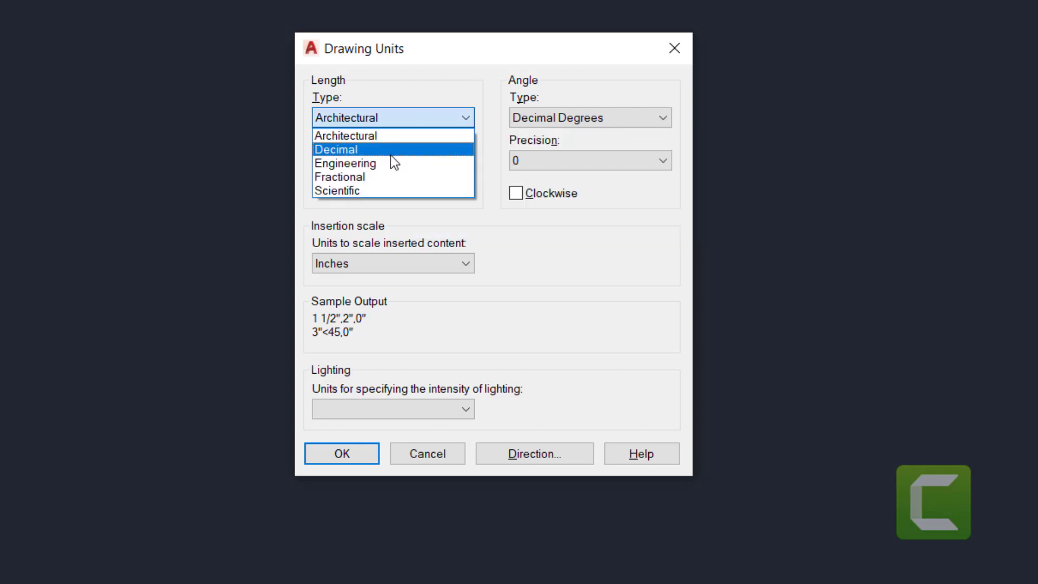
left_click(404, 135)
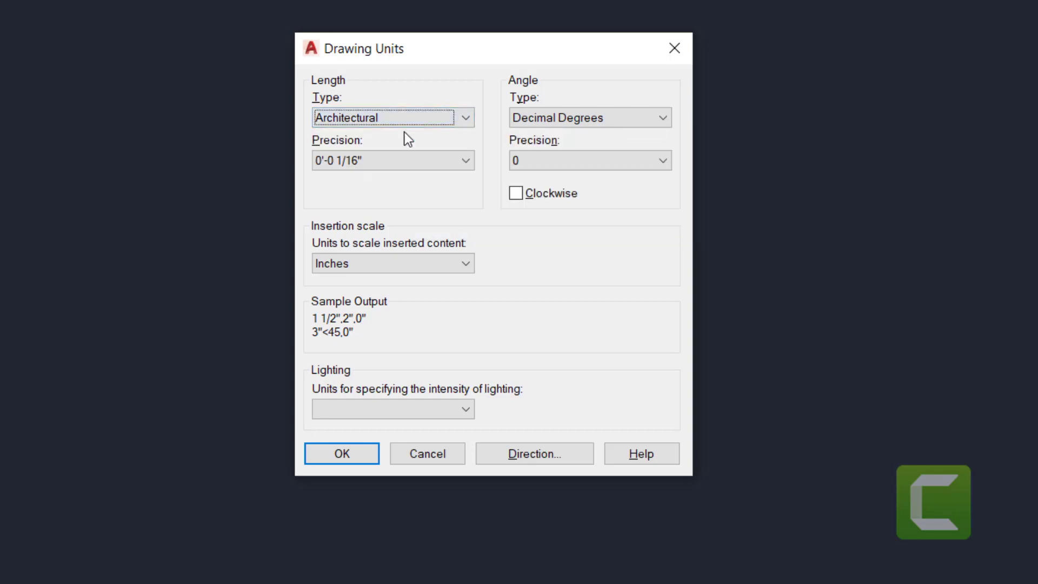
Step: Set length precision to 0'-0 1/256" and keep Inches as the insertion scale
left_click(411, 161)
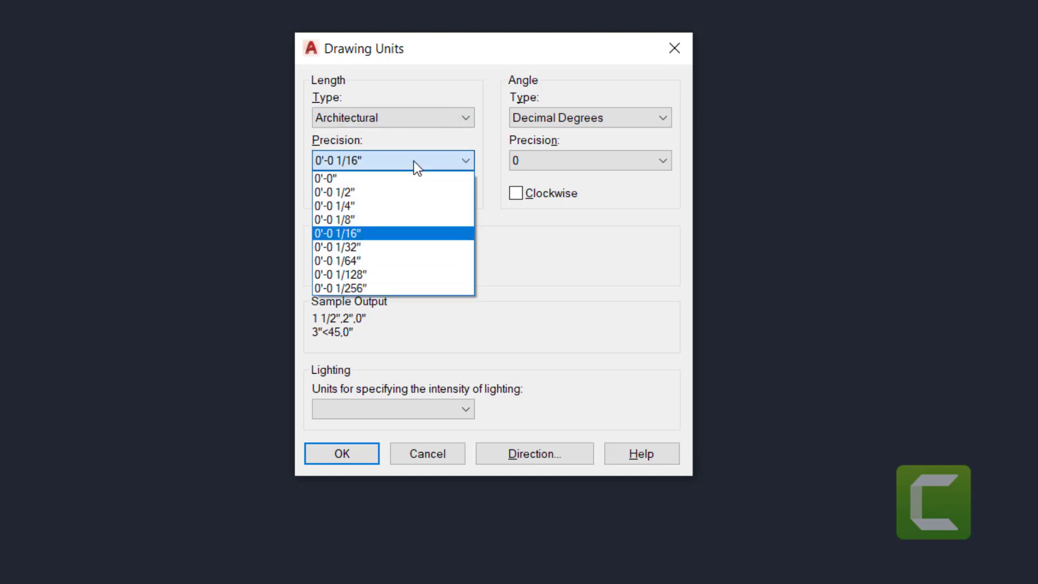
left_click(396, 208)
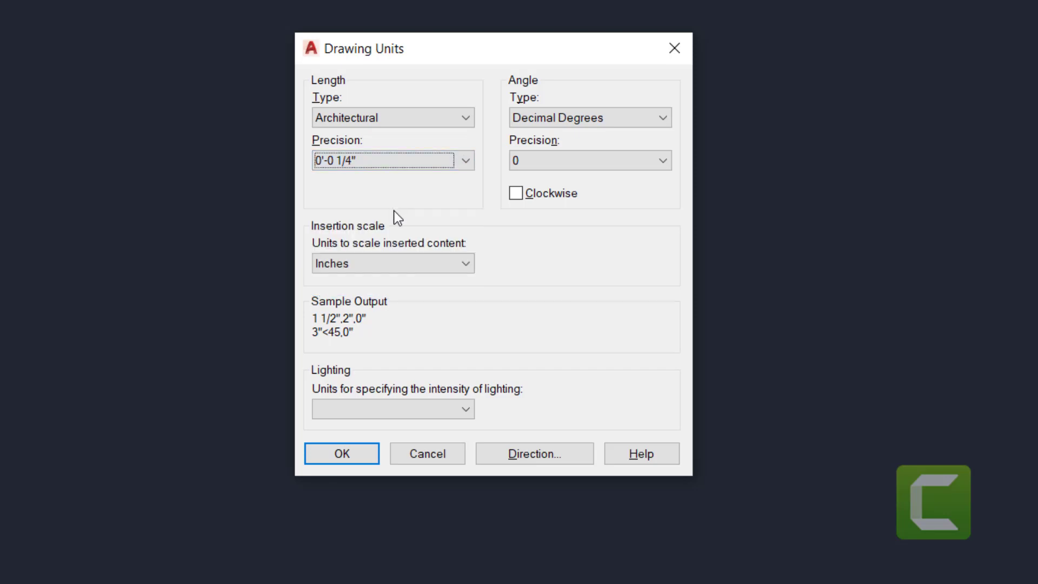
left_click(373, 161)
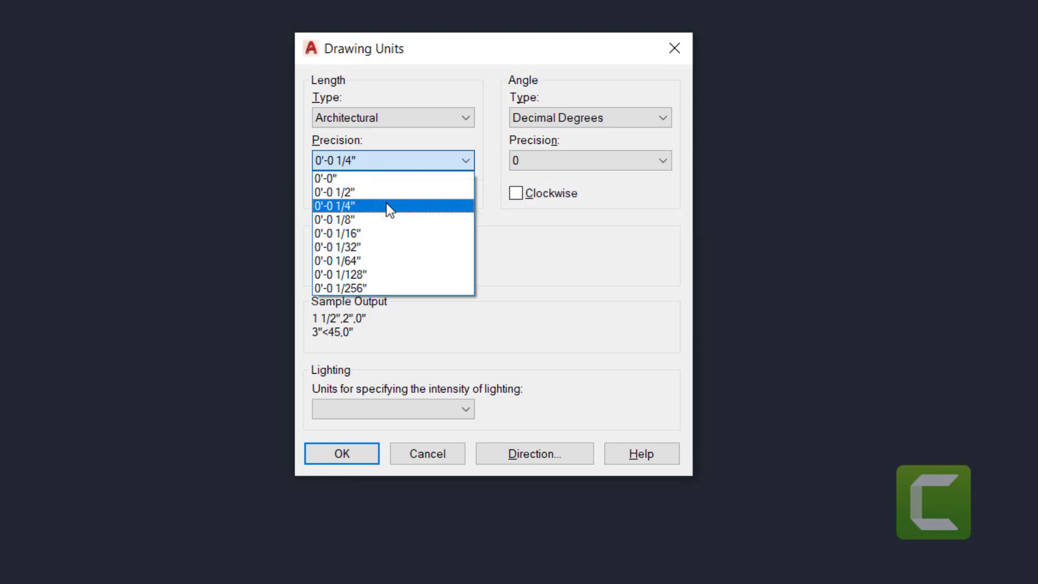
left_click(383, 287)
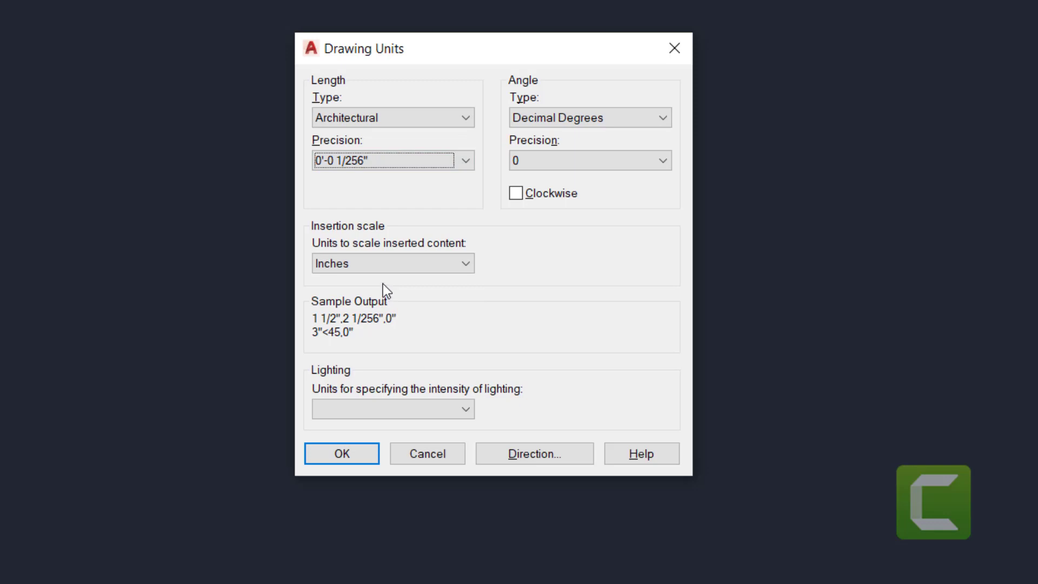
mouse_move(390, 271)
left_click(416, 262)
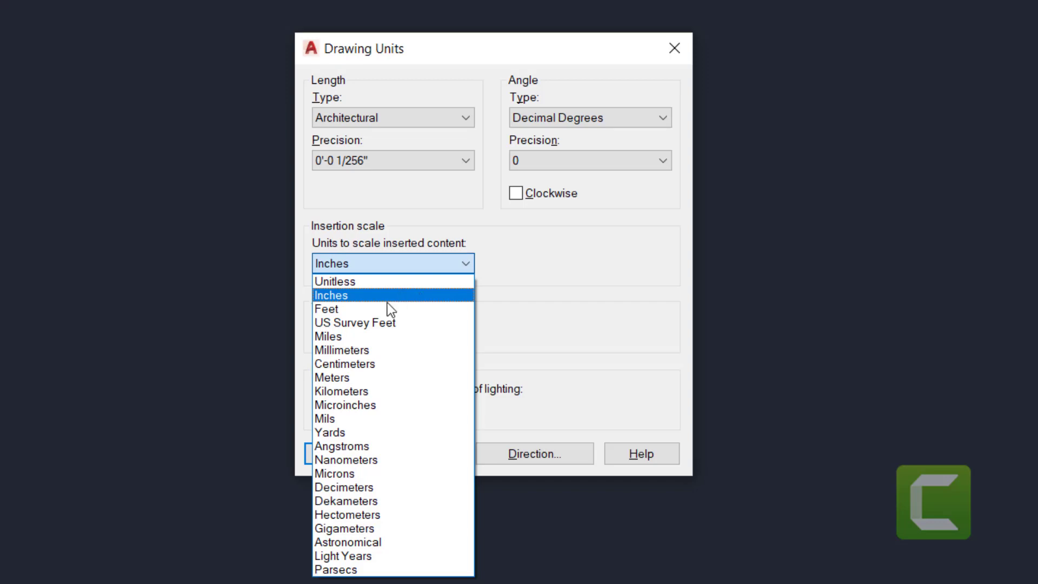
left_click(232, 257)
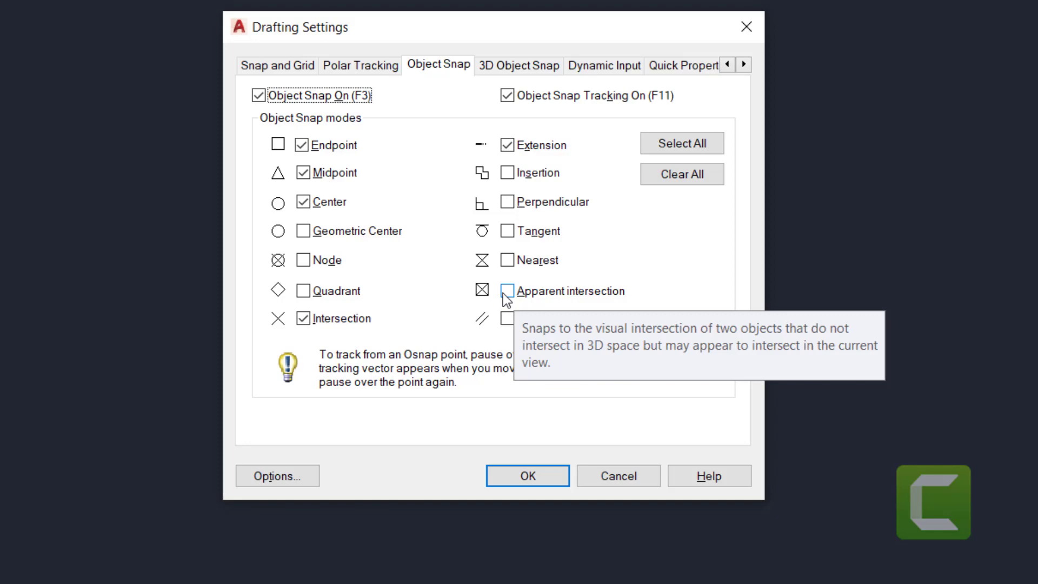
Step: Check the Perpendicular, Tangent, Node and Geometric Center object snap modes
left_click(509, 203)
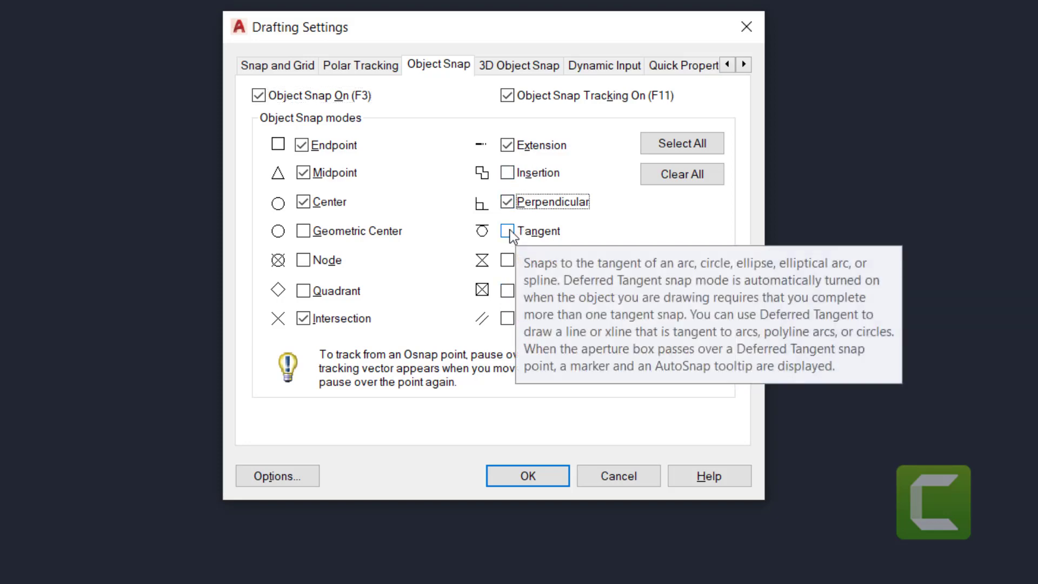
left_click(510, 229)
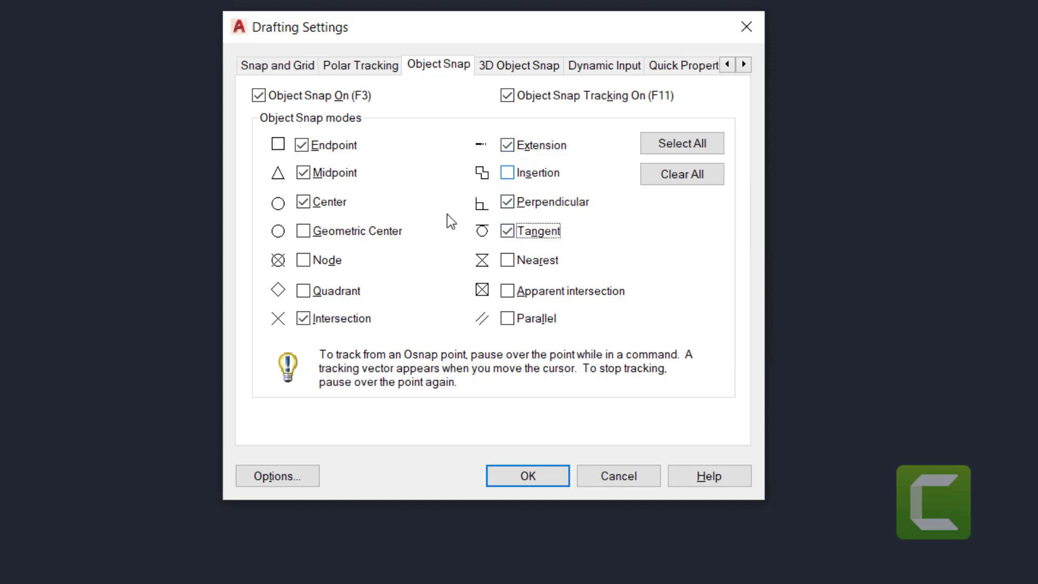
left_click(305, 261)
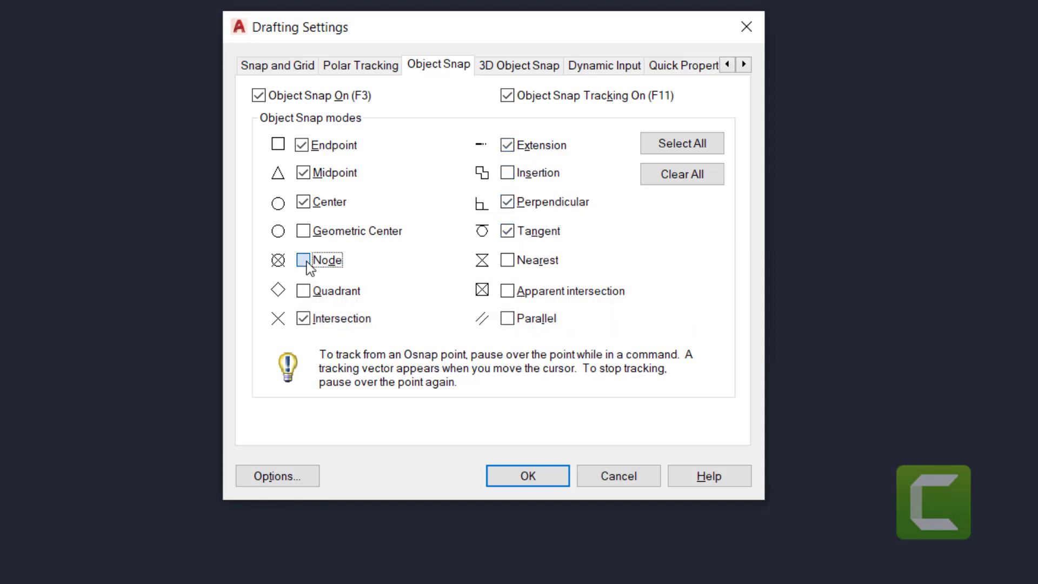
left_click(305, 232)
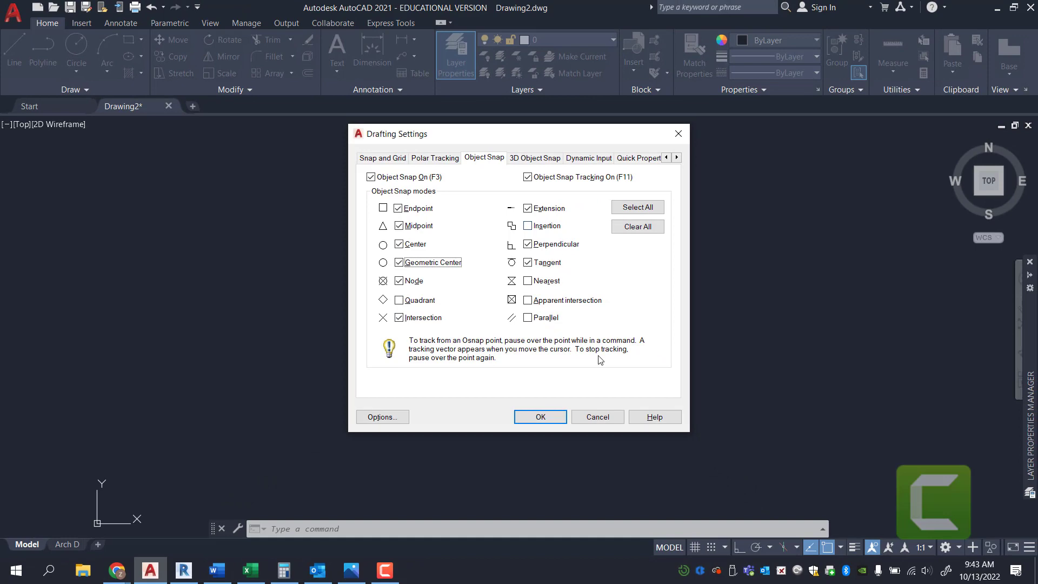
Step: Apply the object snap settings and turn Ortho mode on
left_click(540, 417)
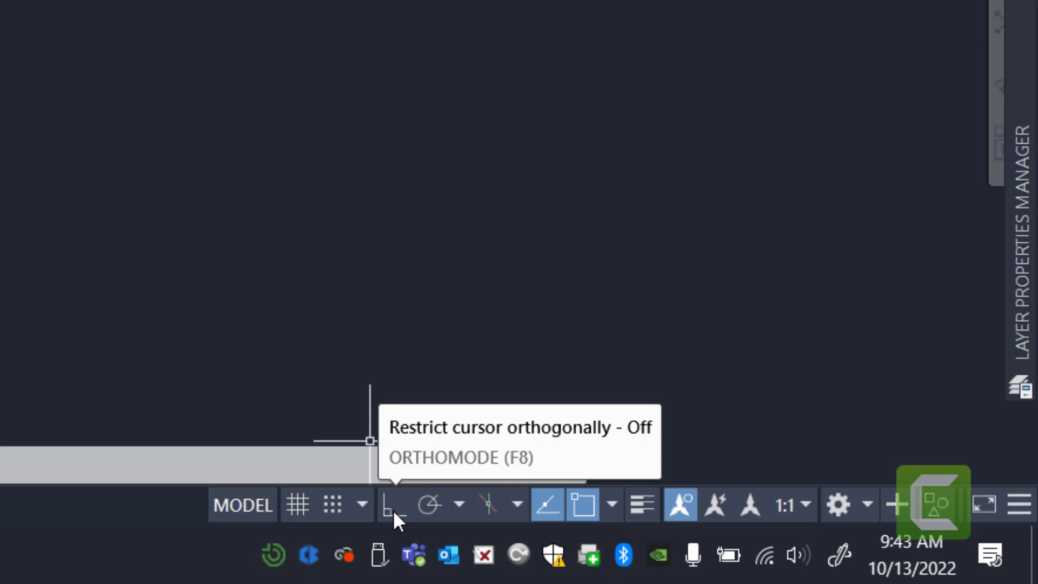
left_click(393, 510)
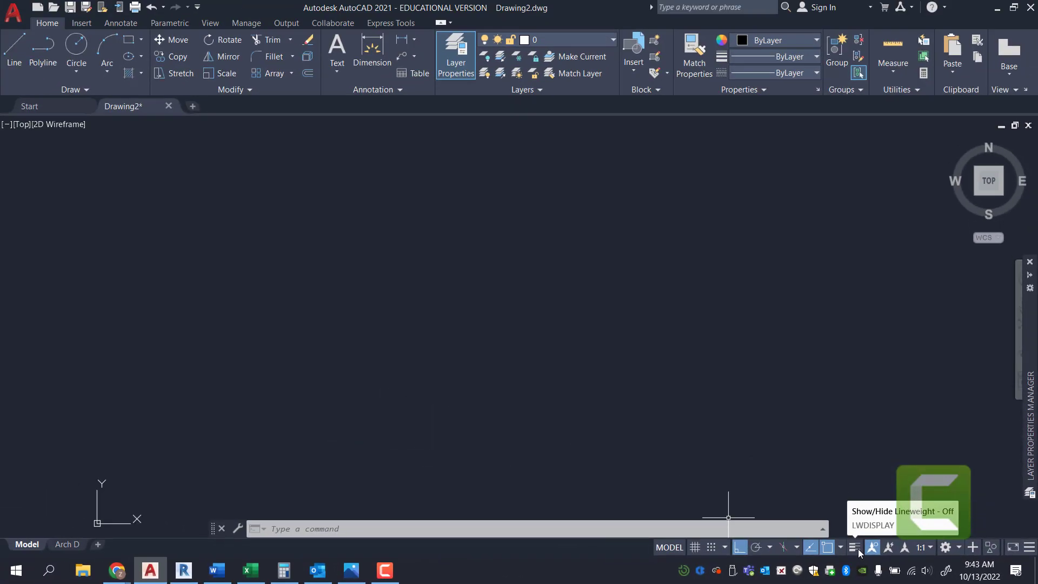
Step: From the Arch D layout, add two new layouts, Layout1 and Layout2
left_click(62, 545)
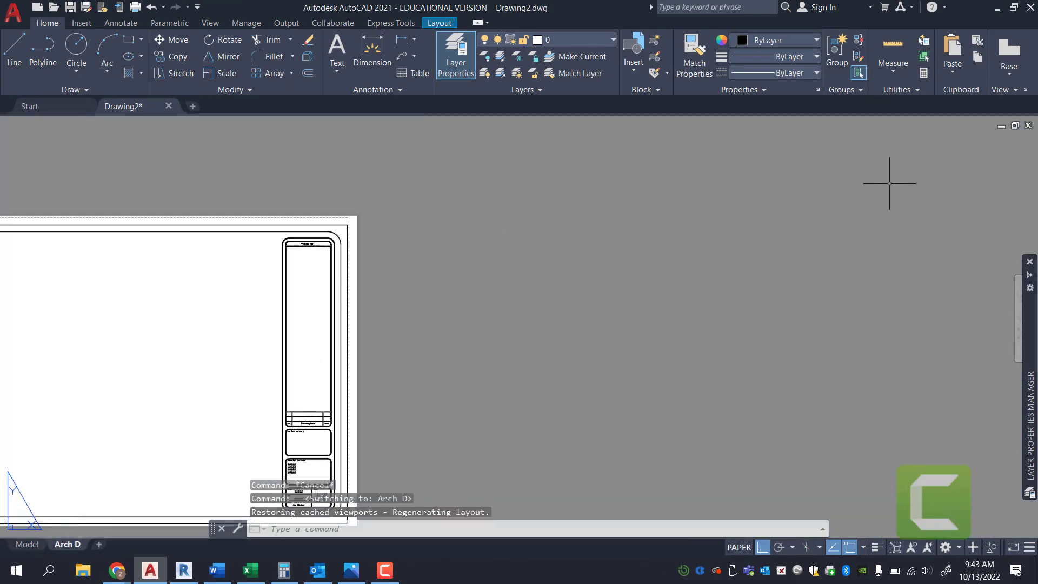
scroll(919, 186, "down", 4)
scroll(747, 263, "up", 6)
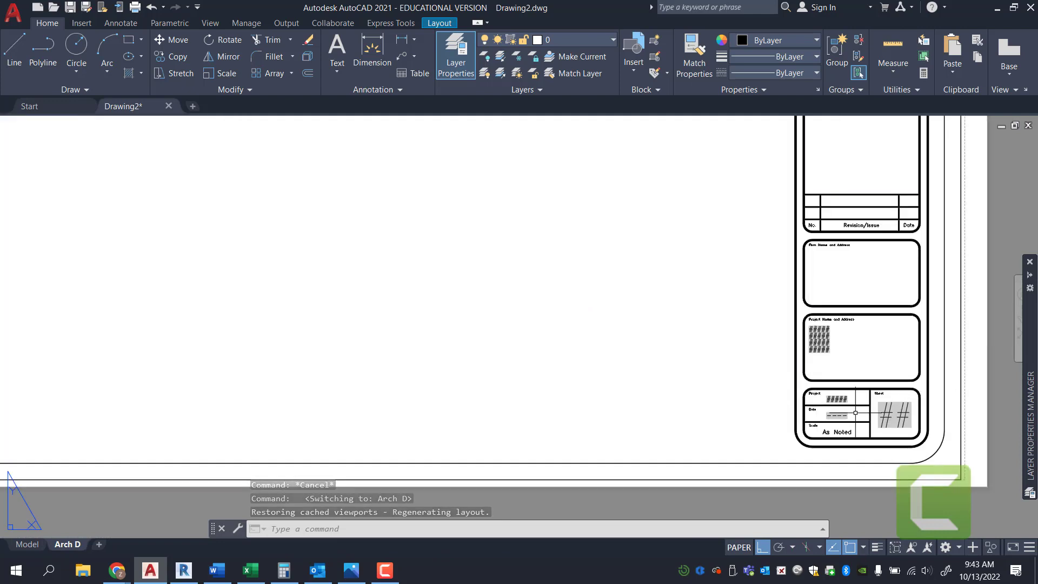
scroll(890, 344, "down", 4)
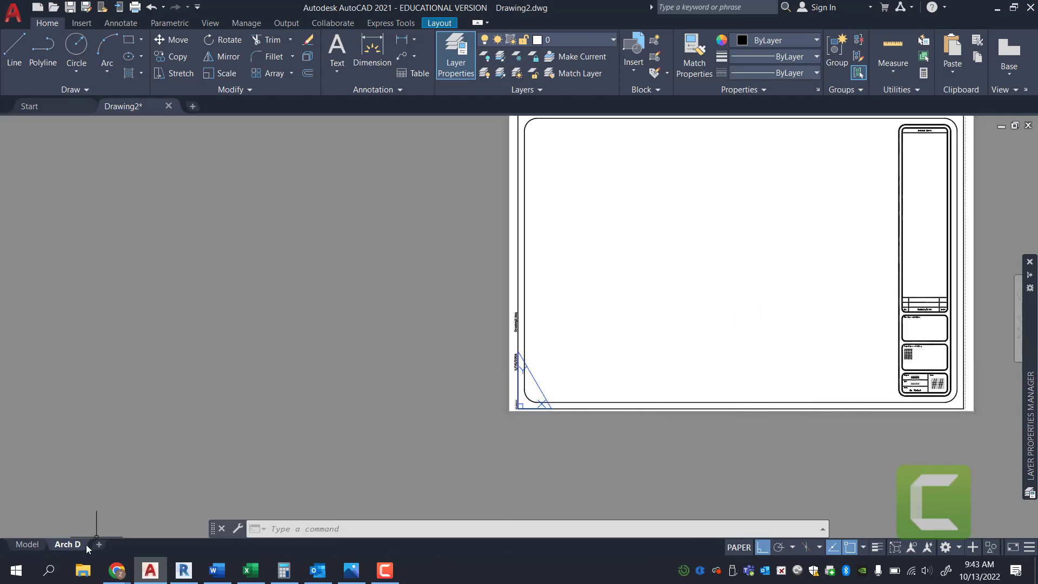
left_click(99, 545)
right_click(99, 547)
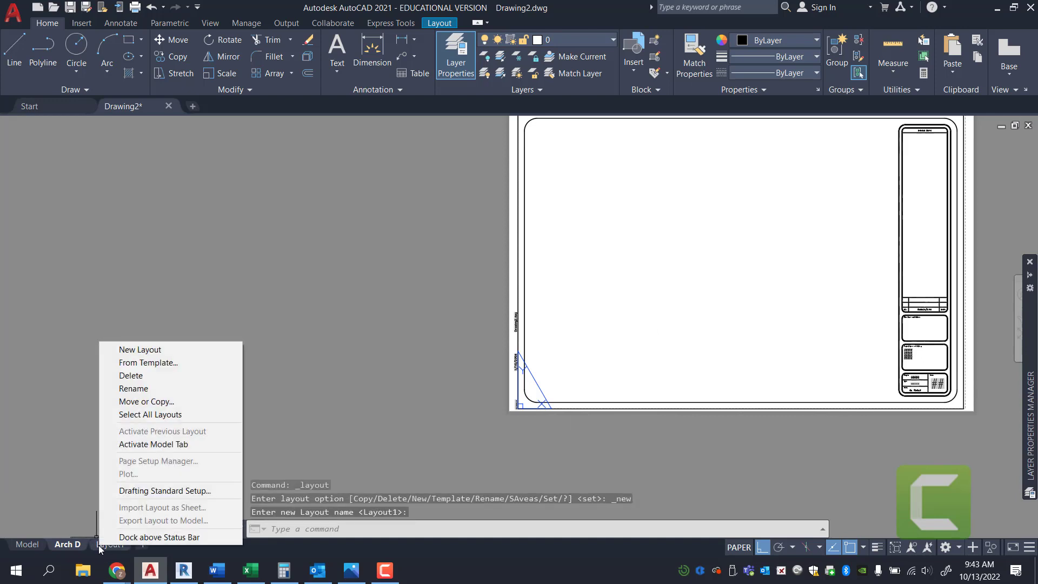
left_click(128, 349)
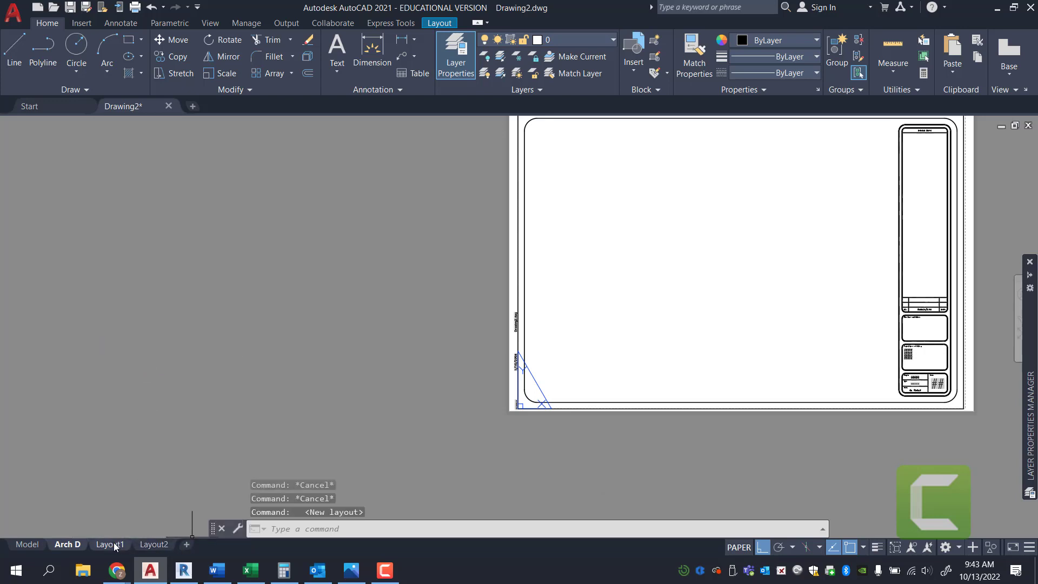
Step: Cancel a layout-from-template attempt and return to Model space
right_click(151, 547)
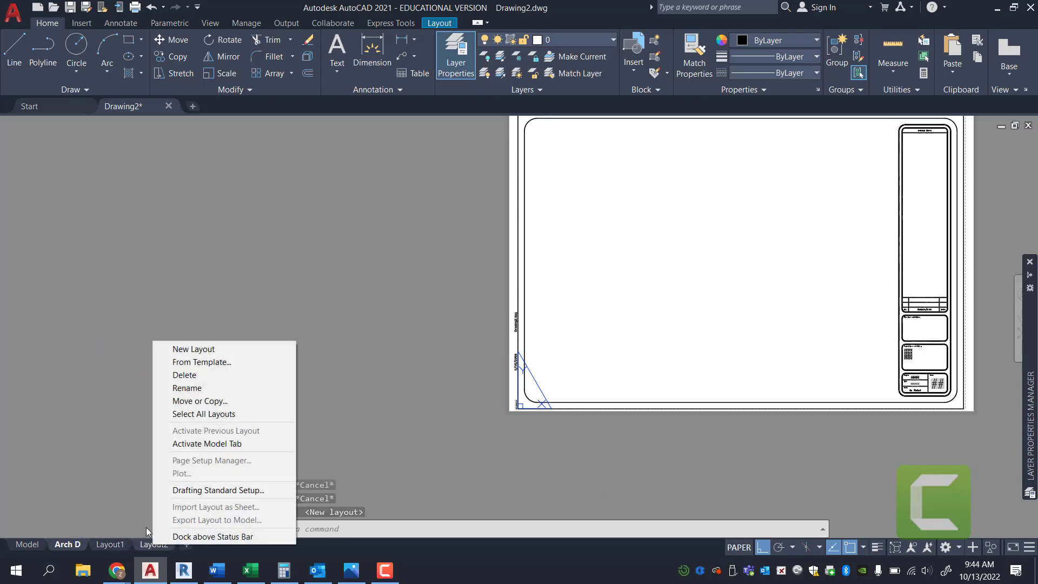
left_click(216, 362)
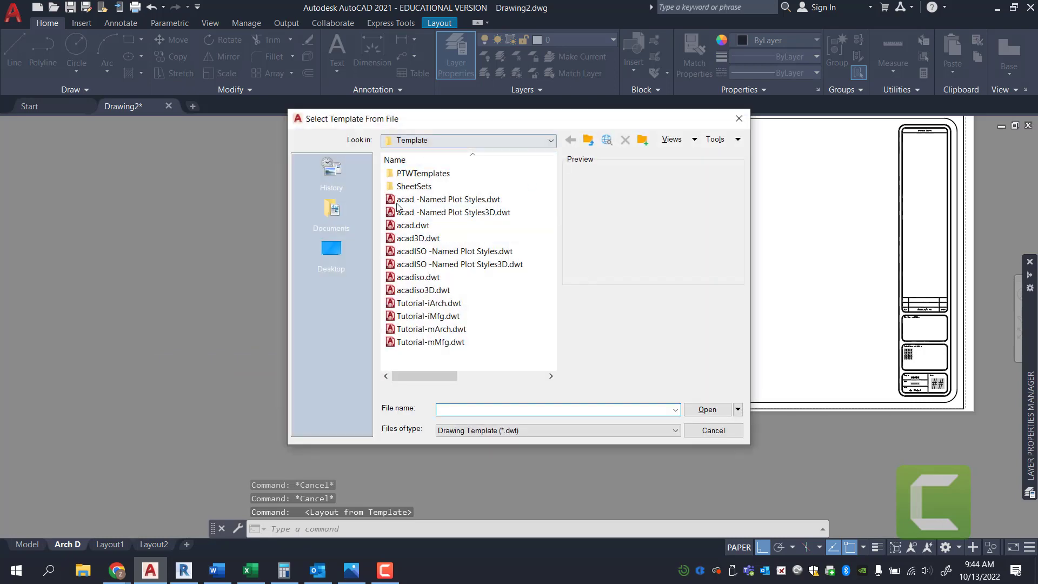
left_click(739, 119)
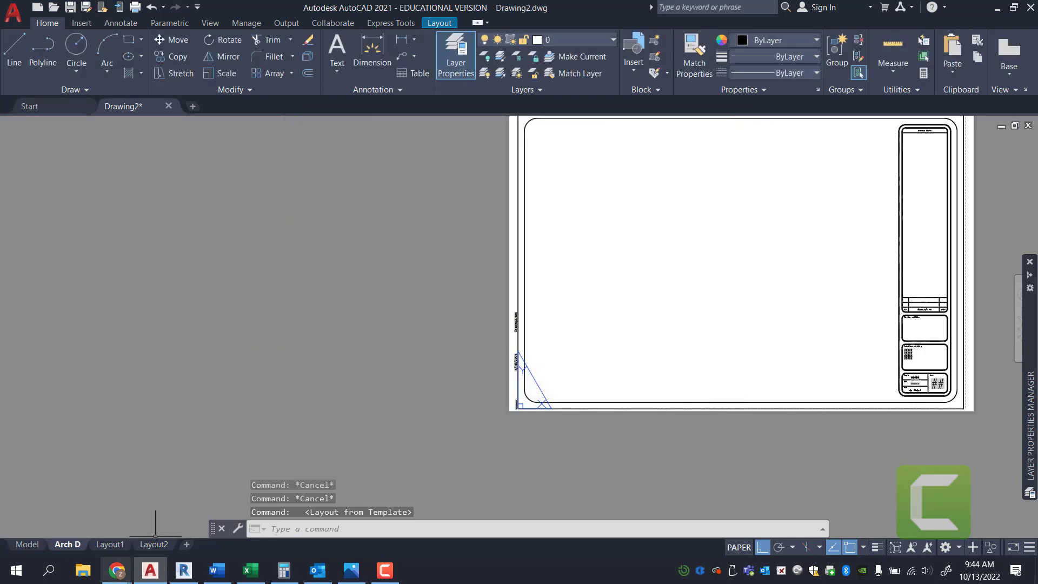
right_click(100, 547)
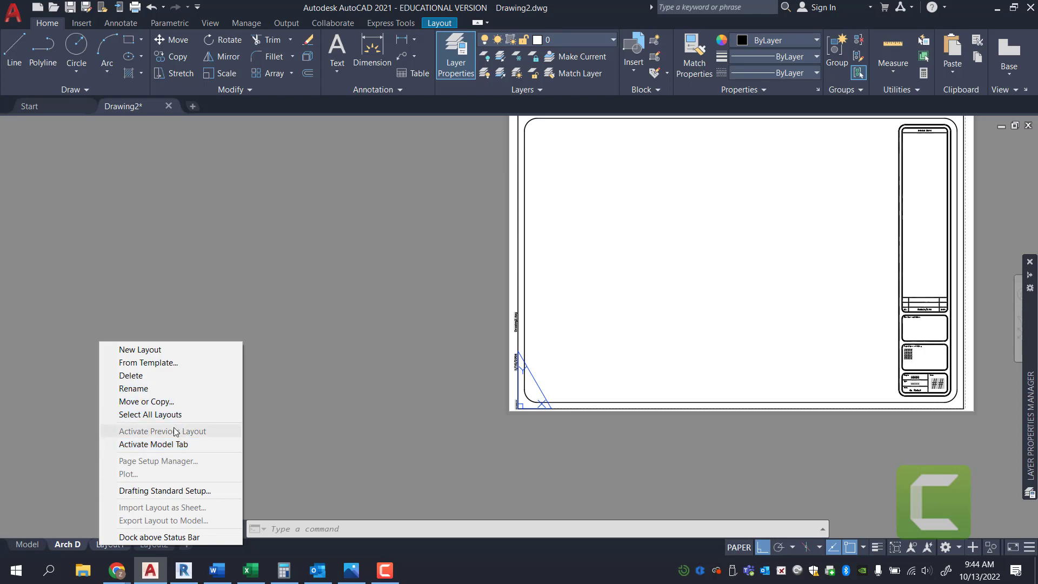
key("Escape")
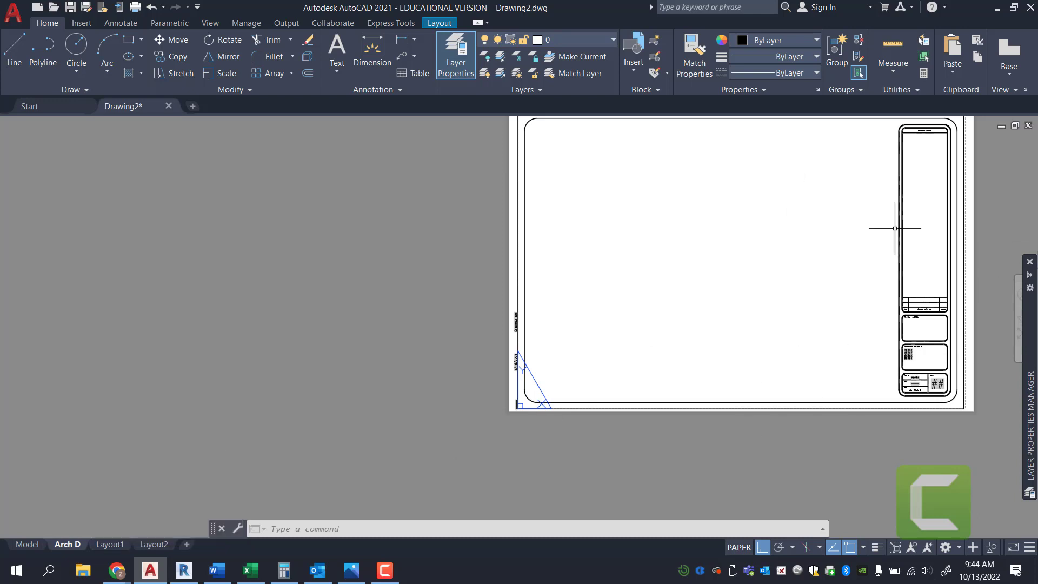
left_click(896, 229)
scroll(660, 343, "down", 2)
scroll(848, 190, "up", 5)
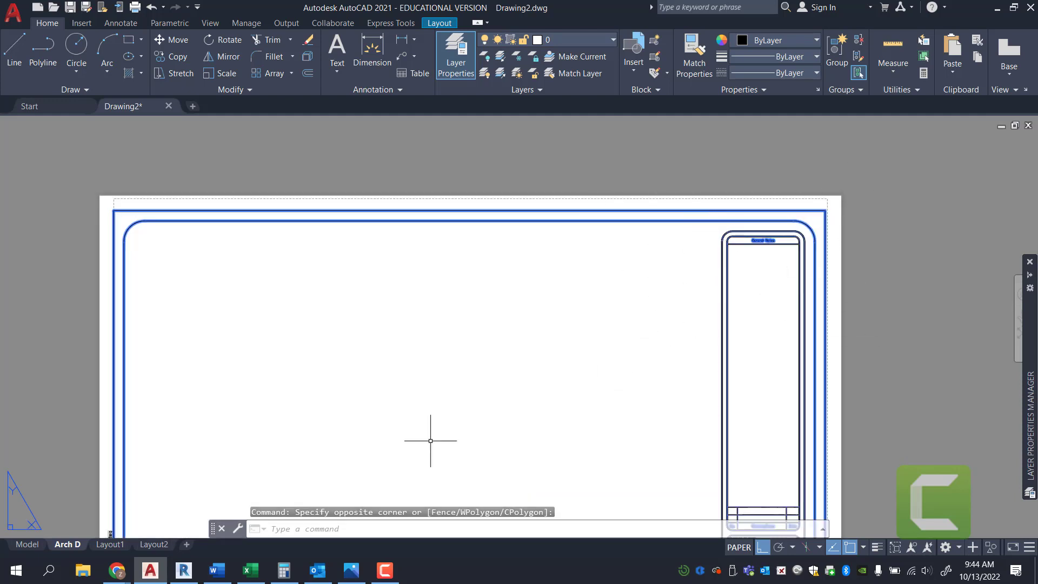
left_click(27, 544)
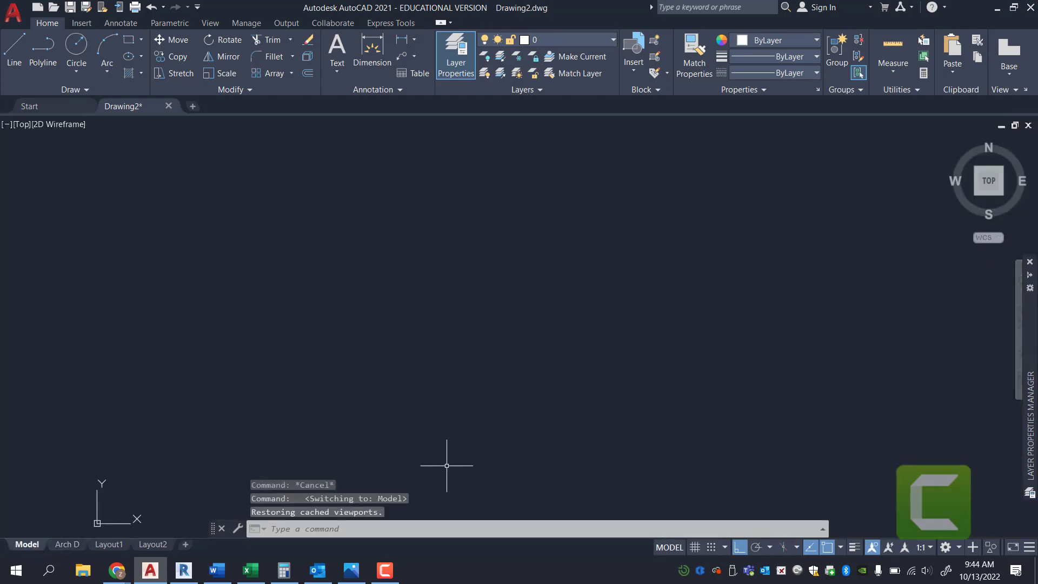